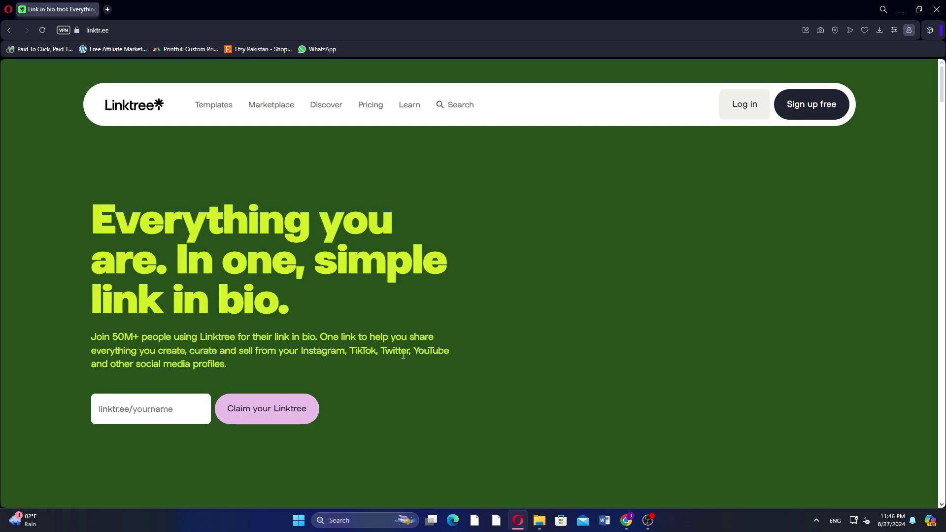
Begin creating a free Linktree account from the homepage's 'Sign up free' link
left_click(789, 108)
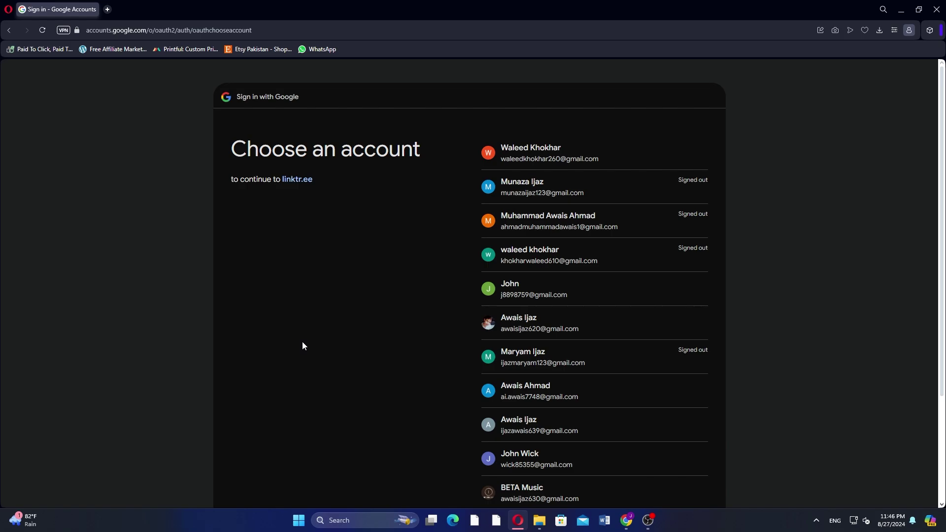
Sign up with the existing Google account and claim the username imawais111
left_click(518, 323)
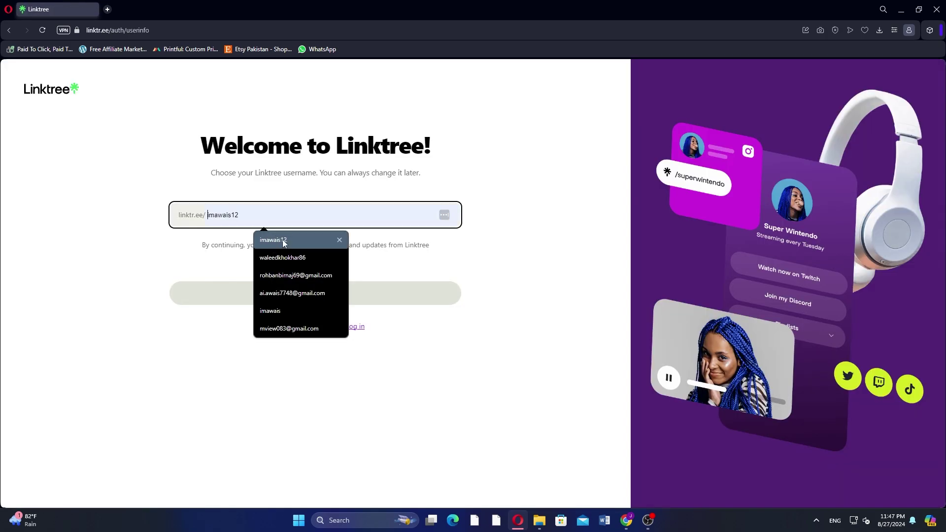
left_click(347, 295)
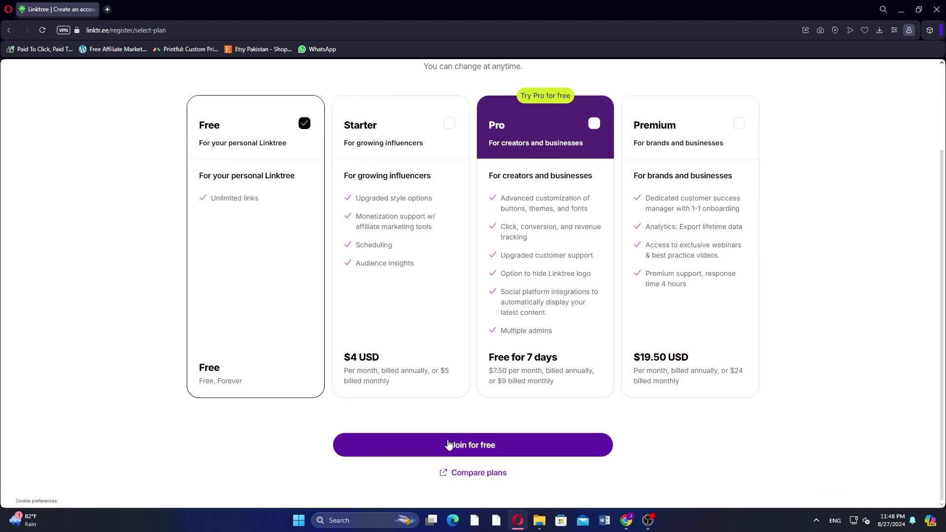
Join on the Free plan, skip templates and content types, and keep the red profile image
left_click(449, 444)
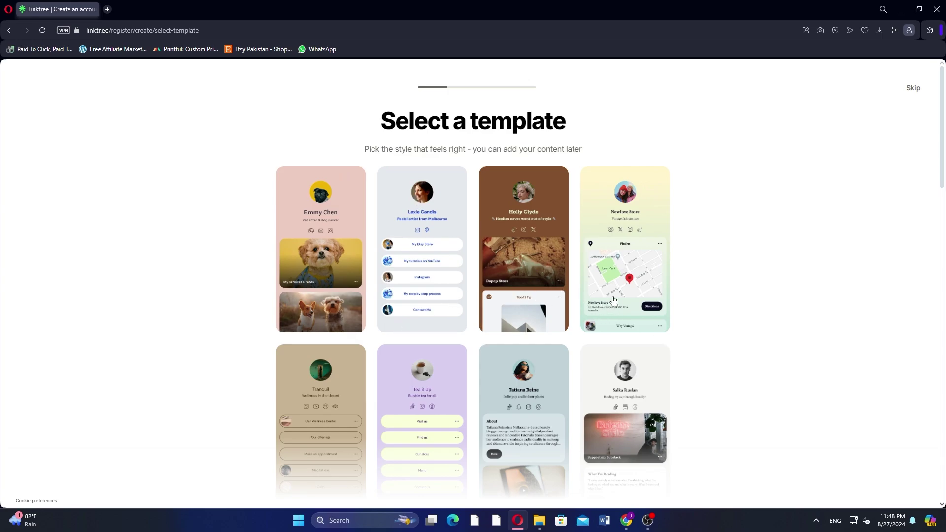
scroll(456, 369, "down", 2)
left_click(433, 326)
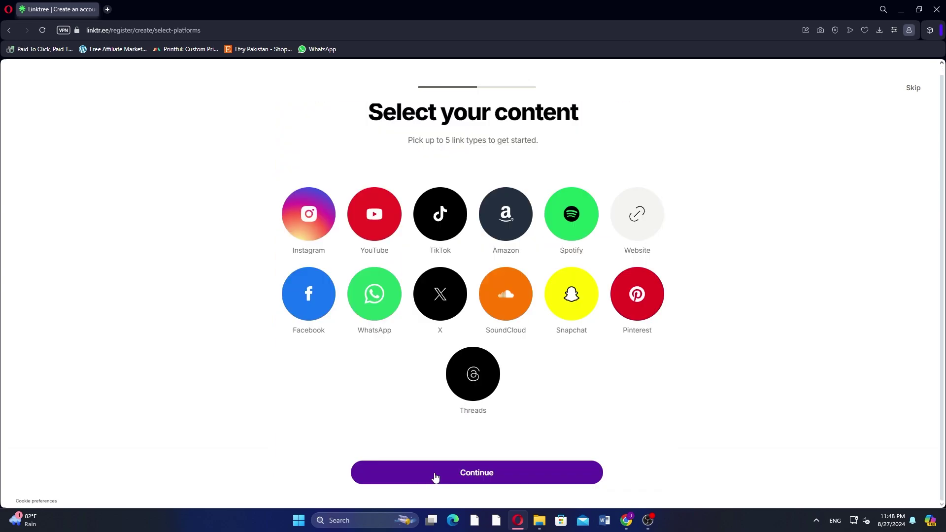
left_click(914, 87)
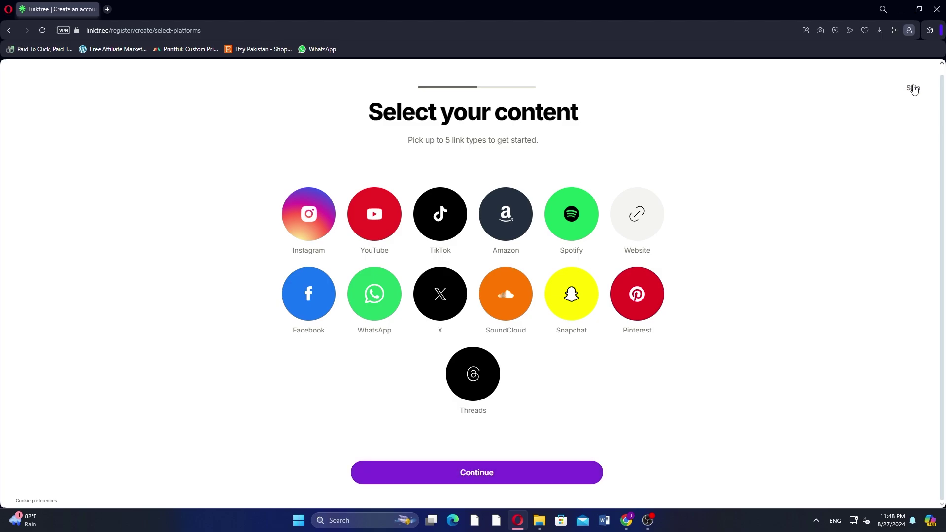
left_click(446, 207)
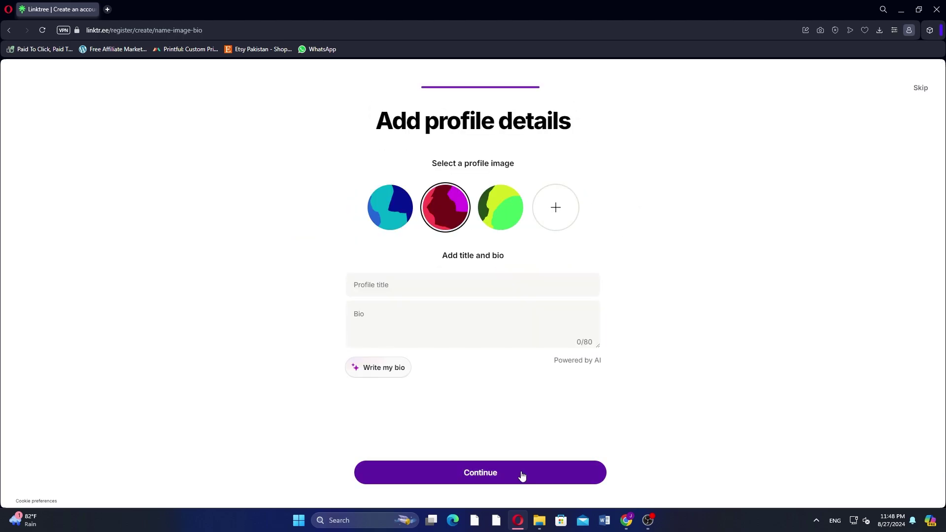
left_click(523, 474)
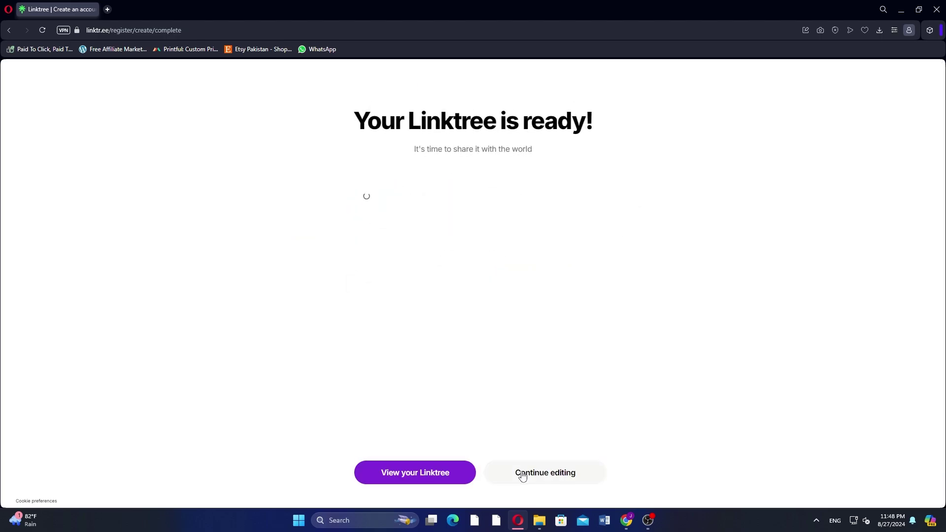
Enter the admin dashboard's Shop section and bring up 'Add product from link', then dismiss it
left_click(415, 473)
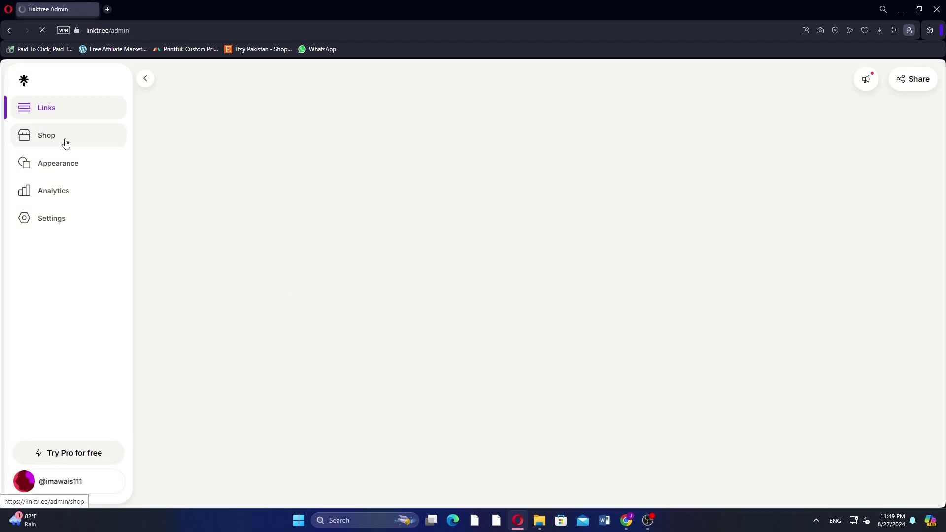
left_click(47, 135)
left_click(217, 289)
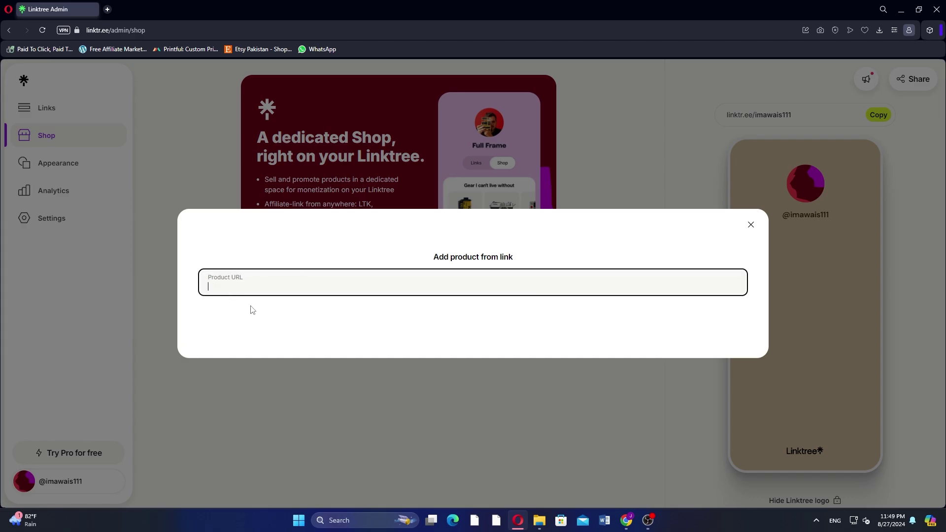
key("Escape")
Minimize the browser so the Windows desktop is showing
left_click(902, 9)
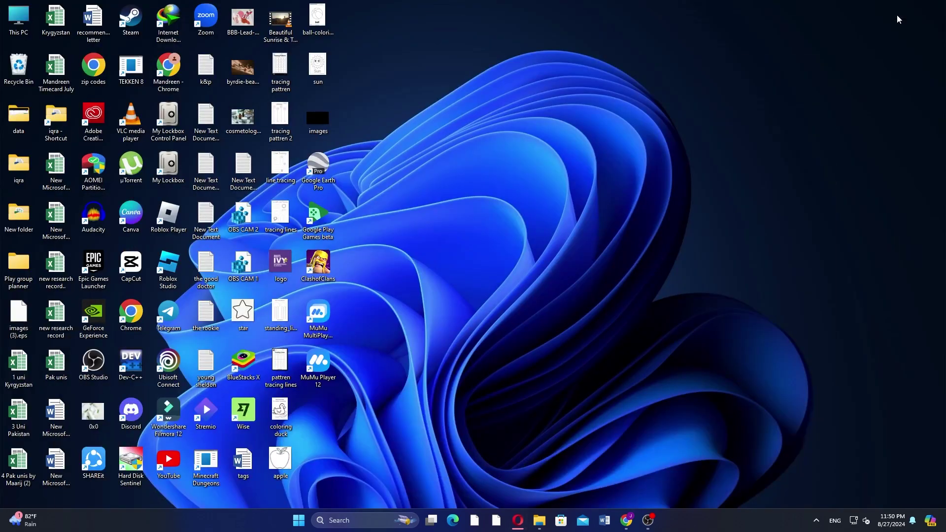